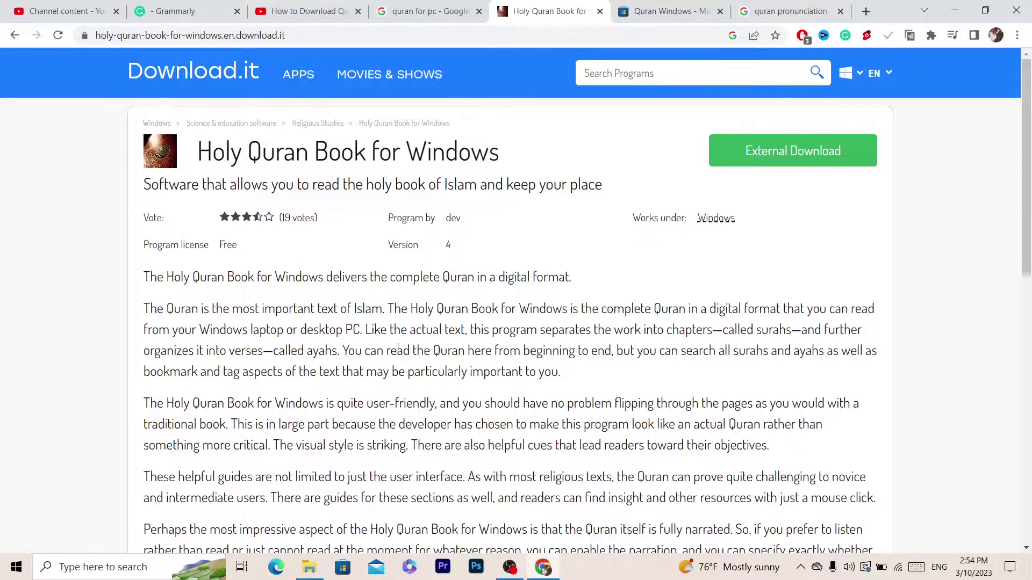
Highlight the surahs-and-ayahs paragraph on the Download.it page and launch Microsoft Store
{"action": "triple_click", "coordinate": [396, 334]}
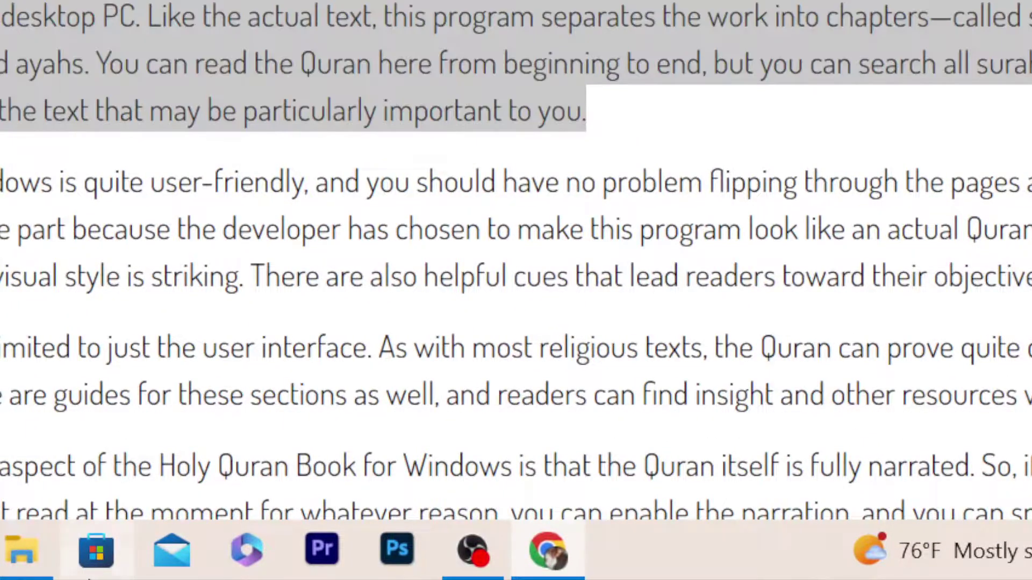
{"action": "left_click", "coordinate": [89, 578]}
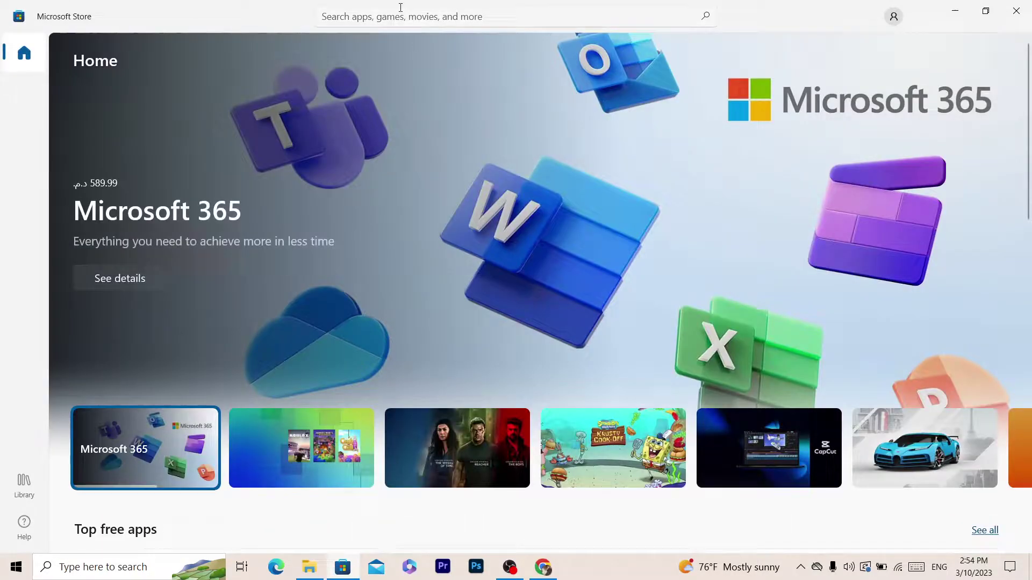
Search Microsoft Store for 'Quran Book', trimmed down from the pasted program title
{"action": "left_click", "coordinate": [400, 7]}
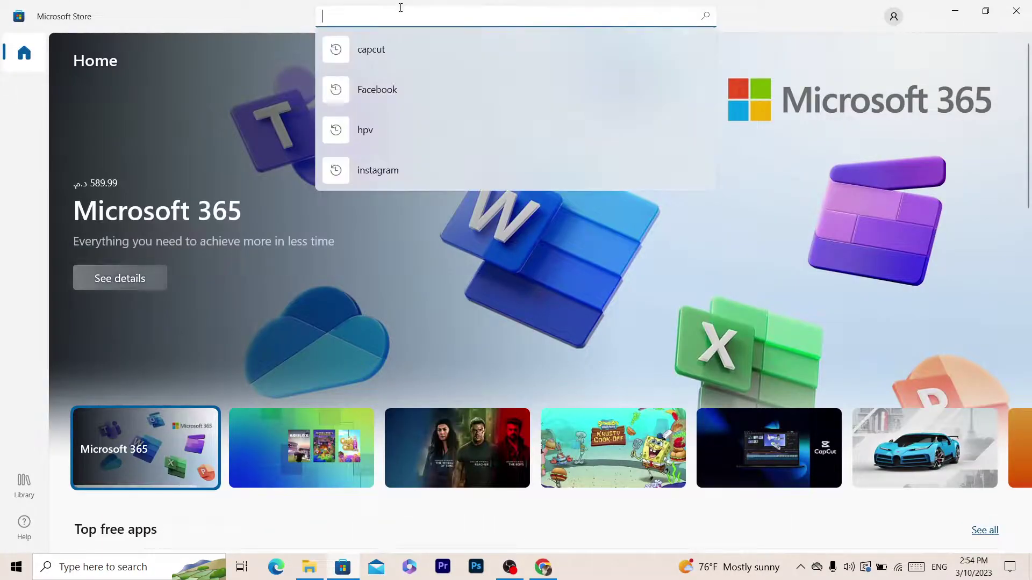
{"action": "type", "text": "Holy Quran Book for Windows"}
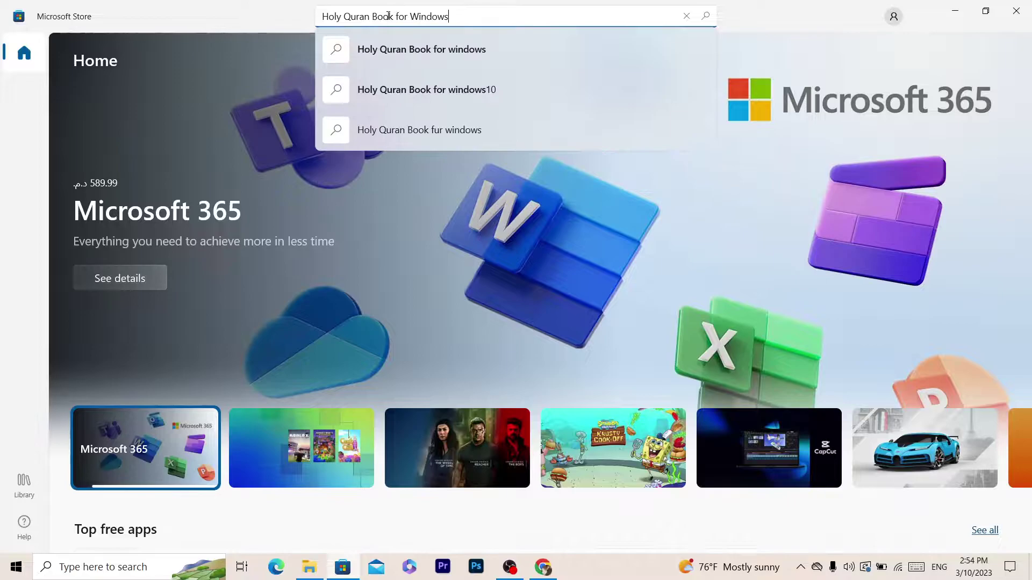
{"action": "double_click", "coordinate": [341, 19]}
{"action": "key", "text": "BackSpace"}
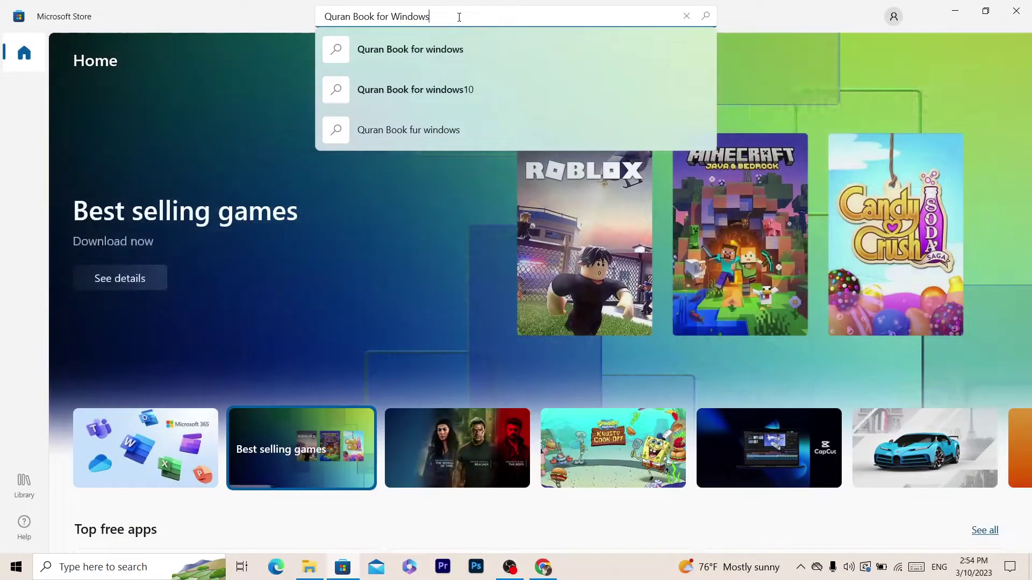
{"action": "left_click_drag", "start_coordinate": [455, 17], "coordinate": [392, 17]}
{"action": "key", "text": "BackSpace"}
{"action": "key", "text": "BackSpace"}
{"action": "key", "text": "BackSpace"}
{"action": "key", "text": "BackSpace"}
{"action": "key", "text": "BackSpace"}
{"action": "key", "text": "Return"}
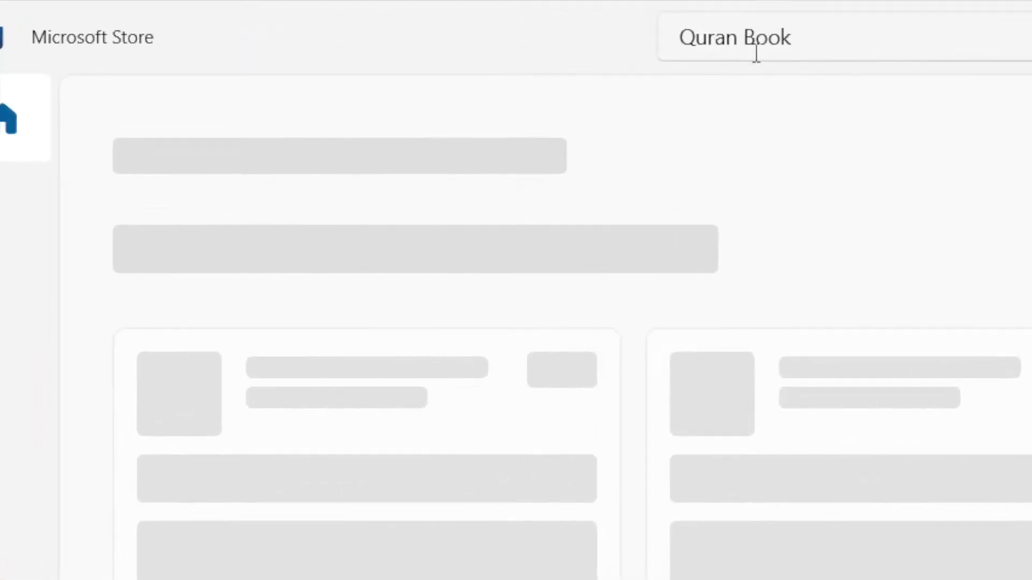
Get Quran Hafs by KFGQPC from the Quran Book results, then return to Chrome
{"action": "left_click", "coordinate": [816, 60]}
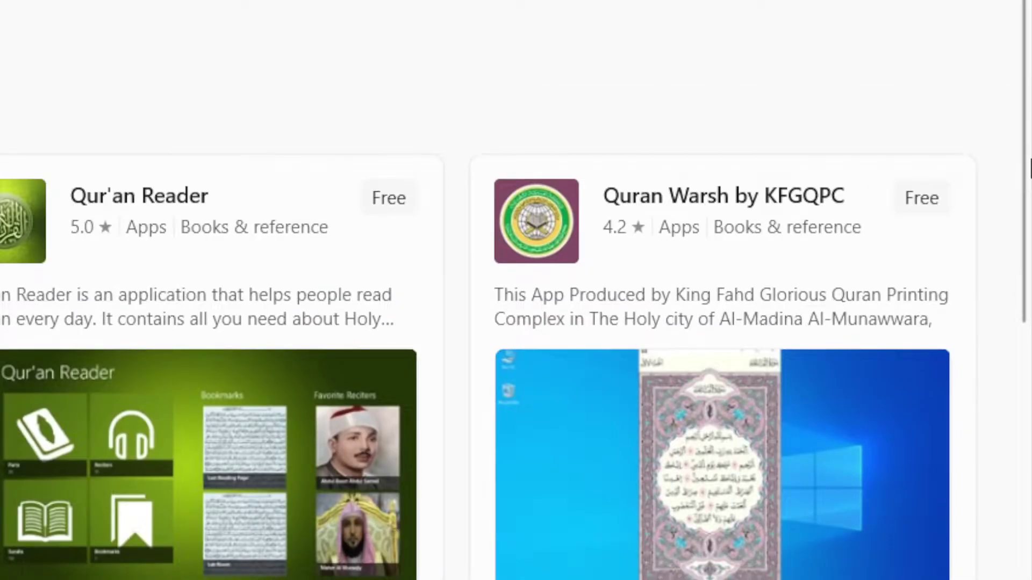
{"action": "left_click_drag", "start_coordinate": [1023, 138], "coordinate": [1026, 395]}
{"action": "scroll", "coordinate": [1029, 393], "scroll_direction": "up", "scroll_amount": 3}
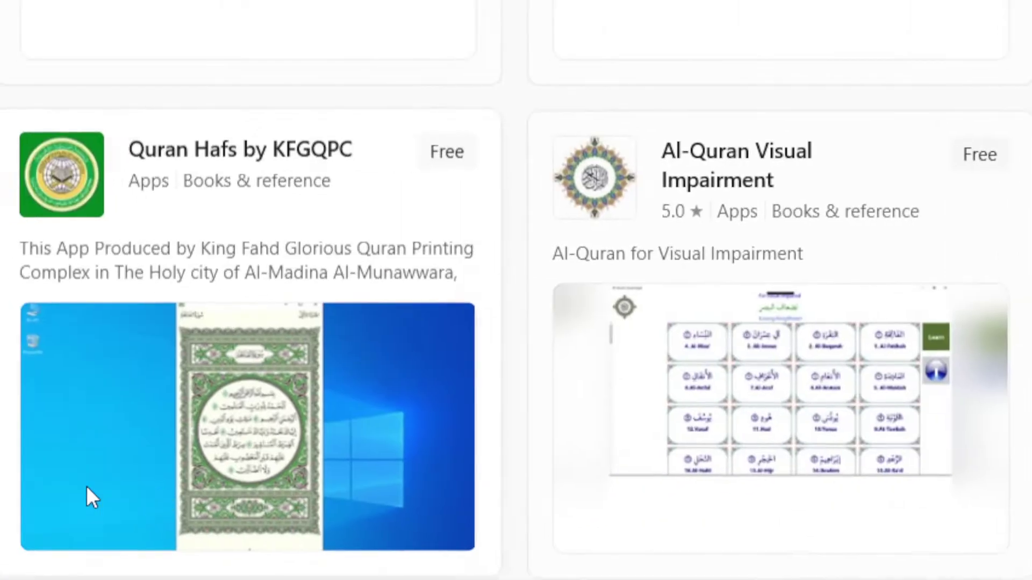
{"action": "left_click", "coordinate": [87, 488]}
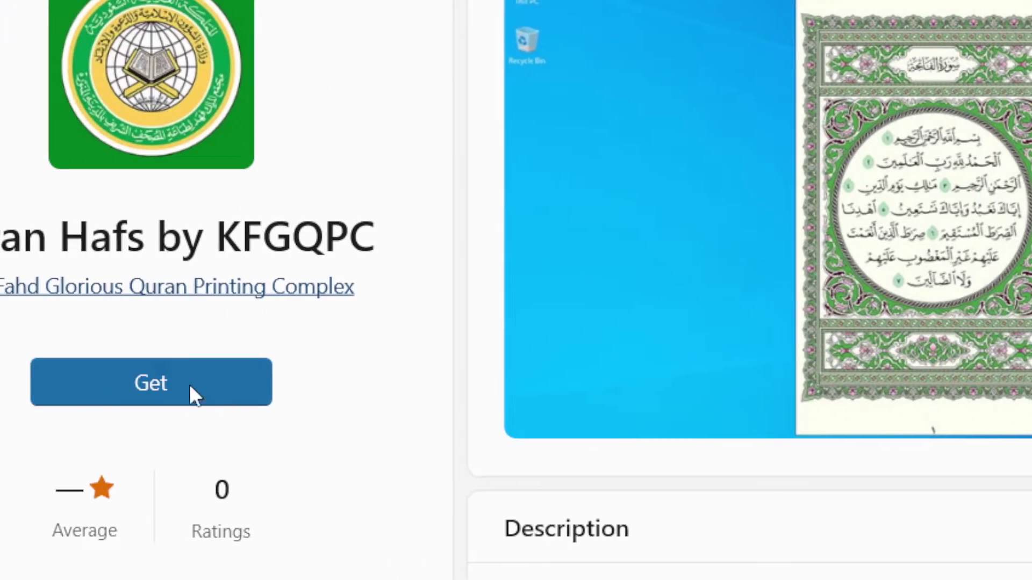
{"action": "left_click", "coordinate": [261, 393]}
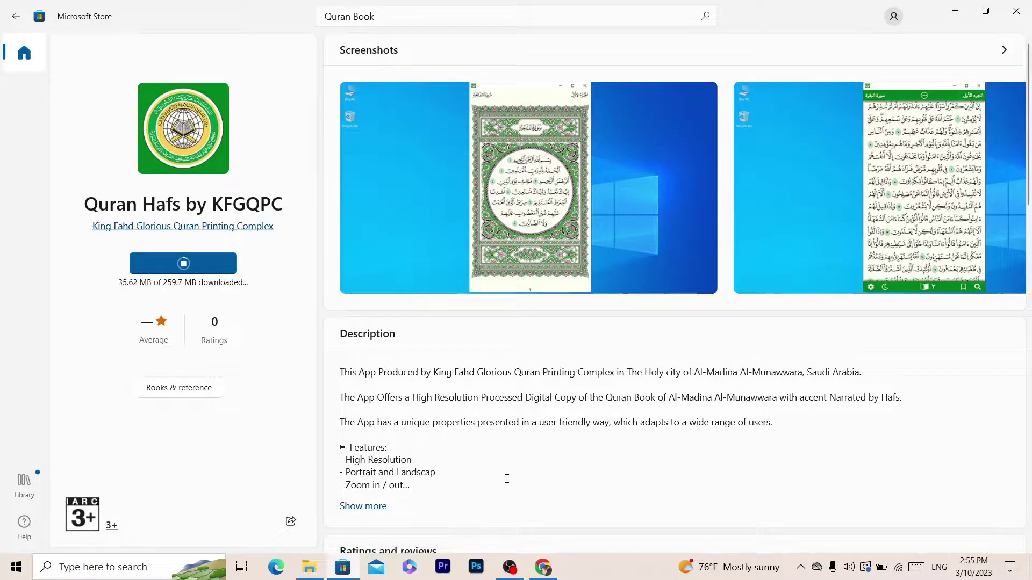
{"action": "left_click", "coordinate": [542, 567]}
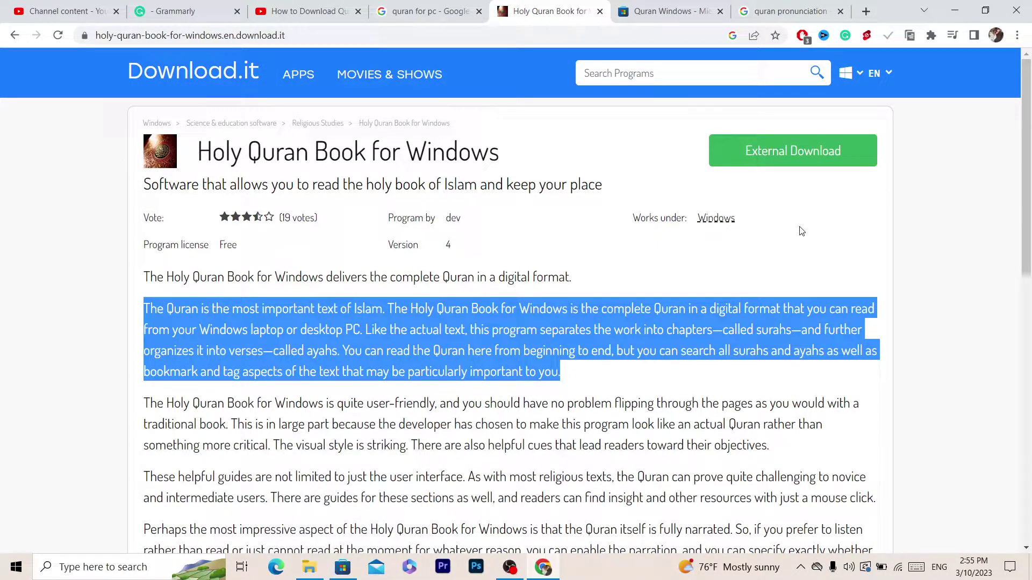
Google 'holy quran book for windows' using the copied page title and open the top Download.it result
{"action": "left_click", "coordinate": [998, 162]}
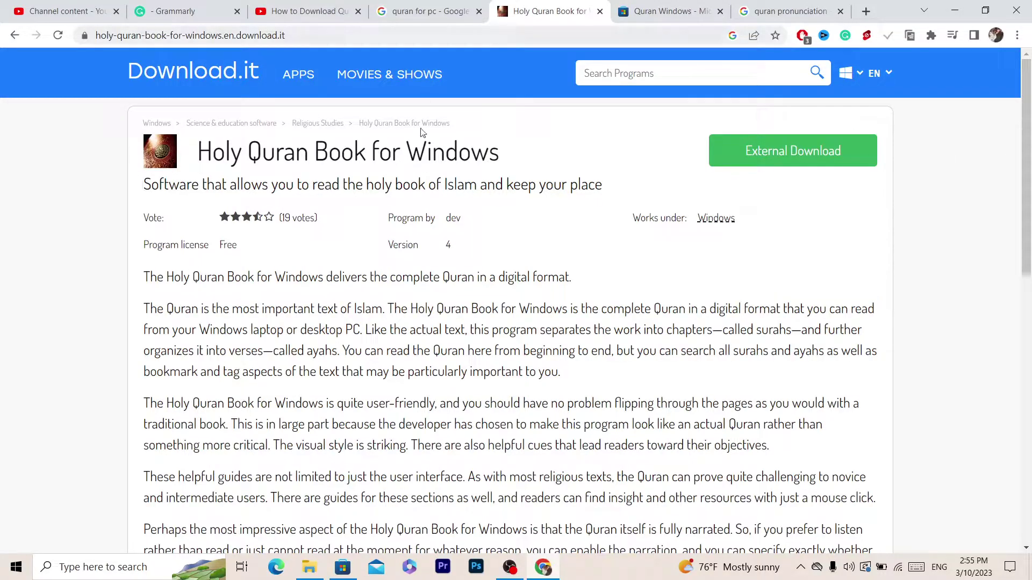
{"action": "triple_click", "coordinate": [534, 153]}
{"action": "key", "text": "ctrl+c"}
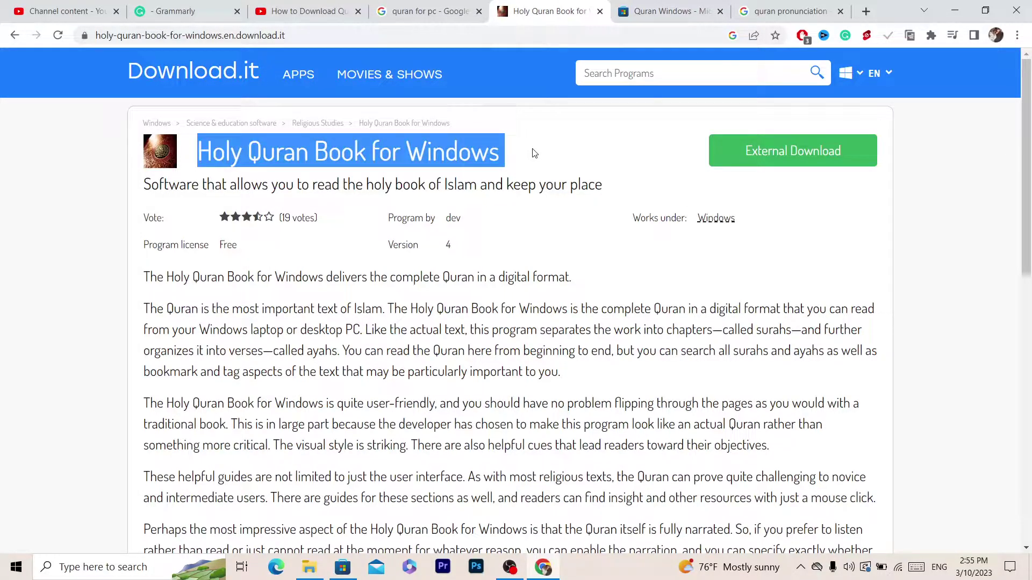
{"action": "left_click", "coordinate": [483, 35]}
{"action": "key", "text": "ctrl+v"}
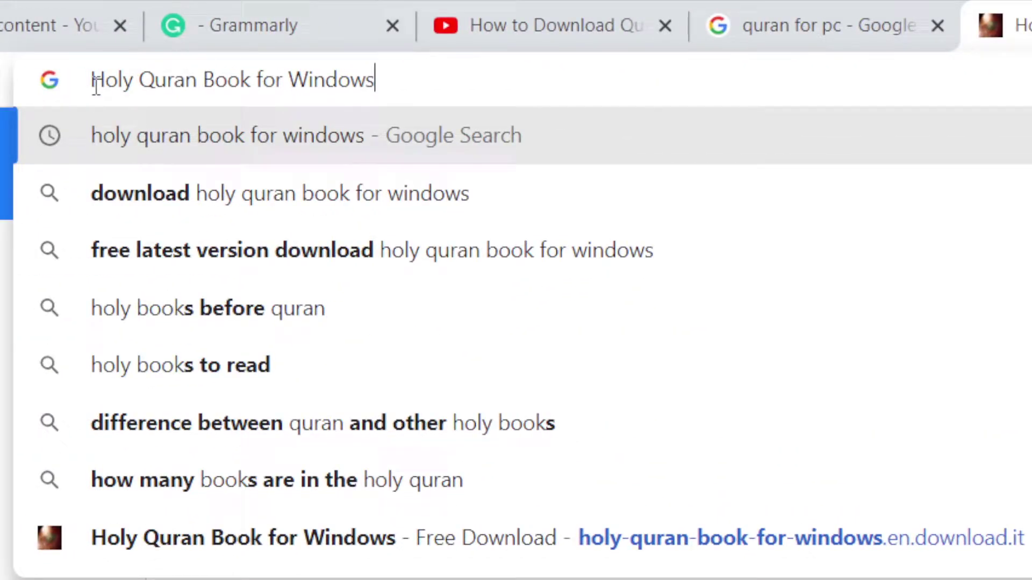
{"action": "left_click_drag", "start_coordinate": [93, 81], "coordinate": [200, 81]}
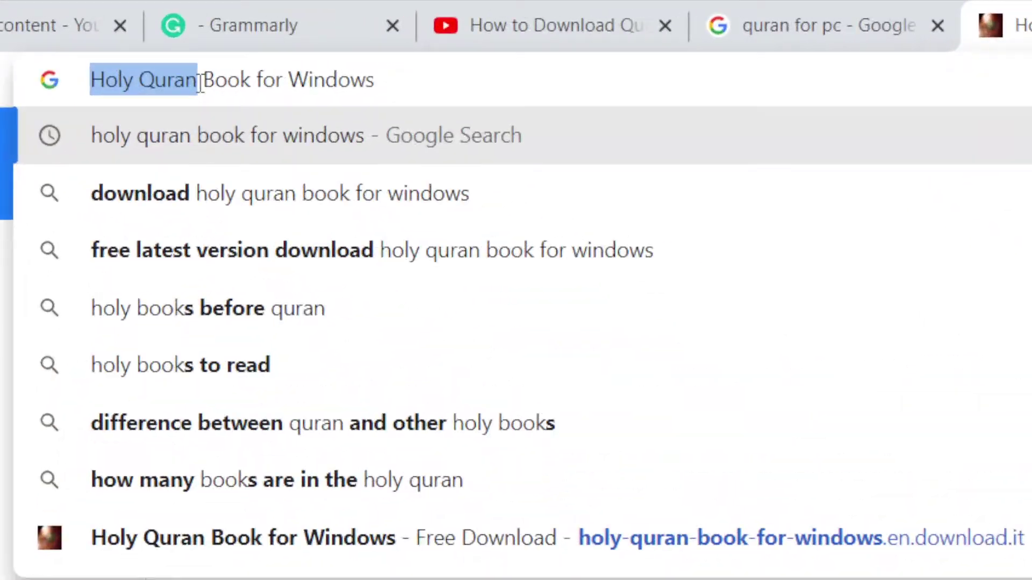
{"action": "left_click_drag", "start_coordinate": [151, 37], "coordinate": [236, 35]}
{"action": "left_click", "coordinate": [239, 35]}
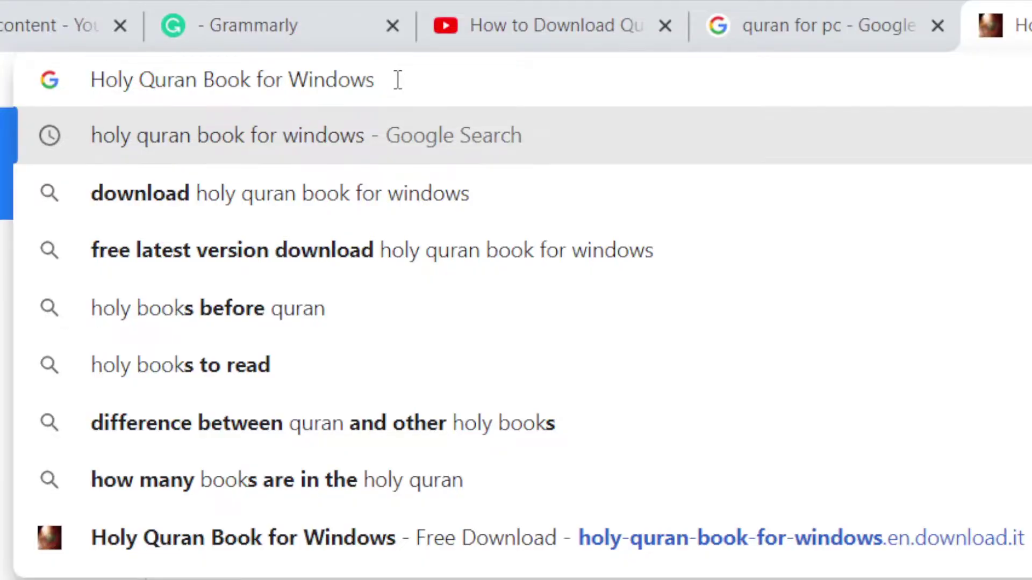
{"action": "key", "text": "Return"}
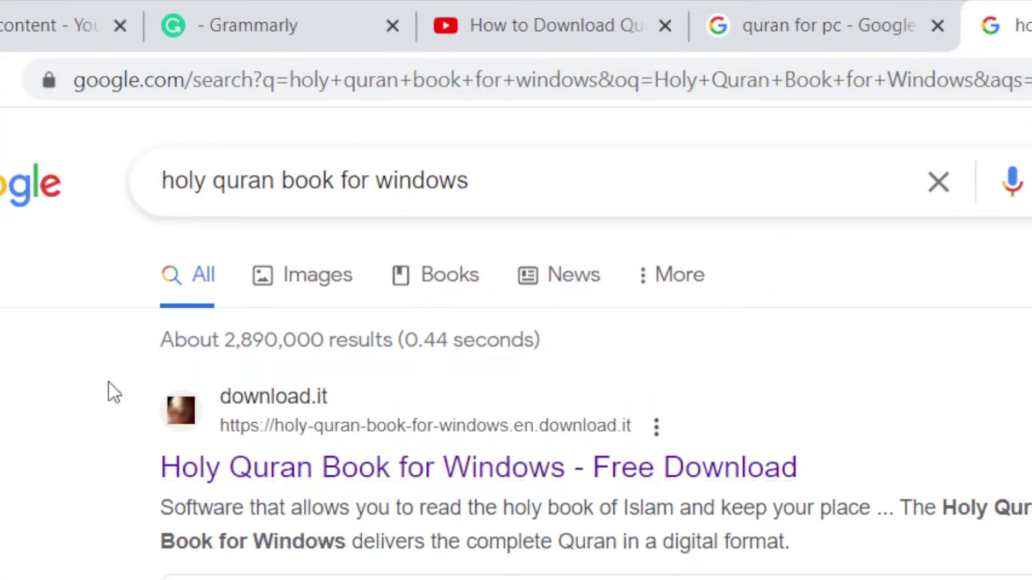
{"action": "left_click", "coordinate": [255, 484]}
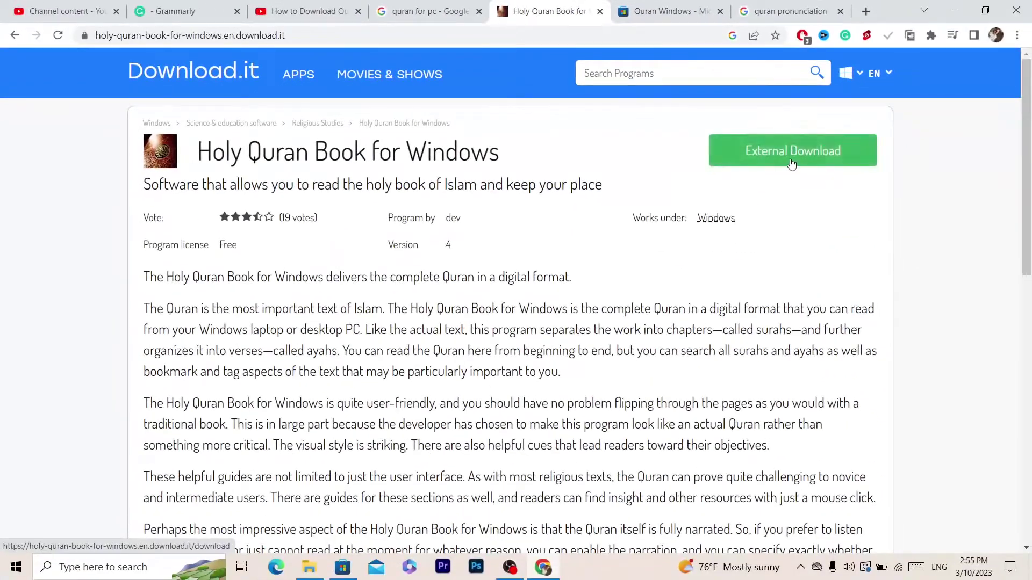
Download QuranBookSetup4_1.exe via External Download from the Quran Tajweed blog and open it
{"action": "left_click", "coordinate": [788, 163]}
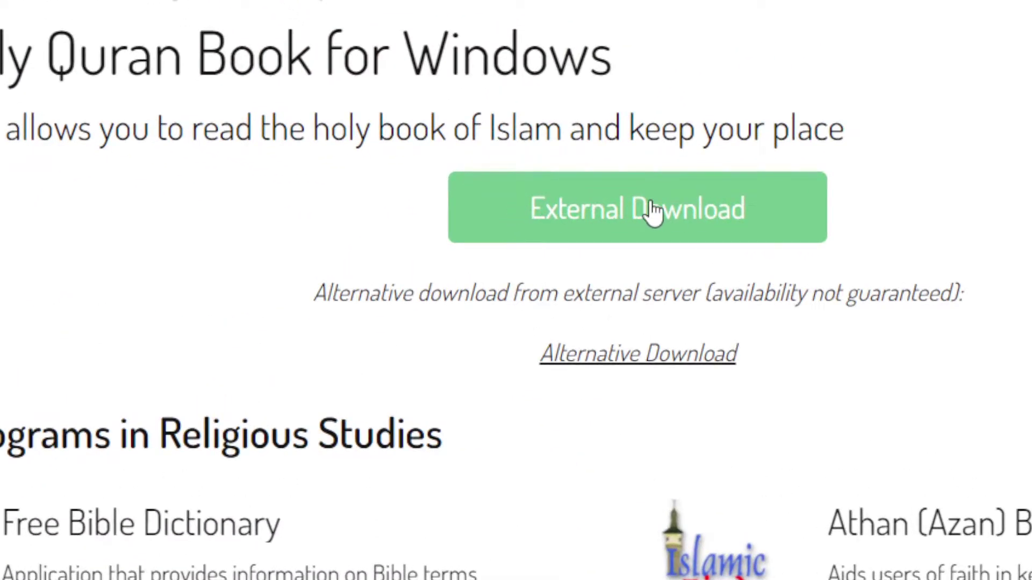
{"action": "left_click", "coordinate": [652, 210]}
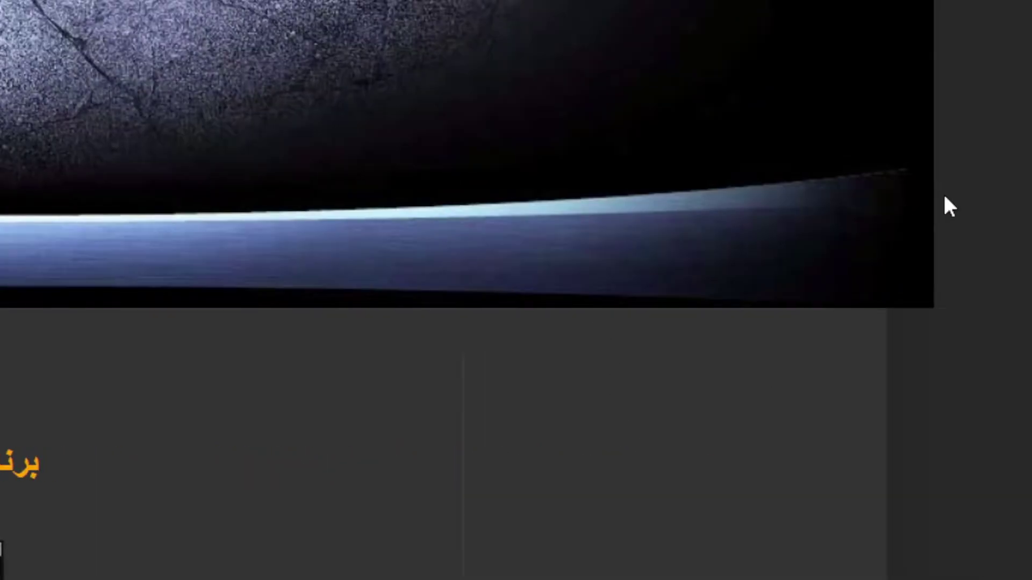
{"action": "scroll", "coordinate": [945, 203], "scroll_direction": "down", "scroll_amount": 10}
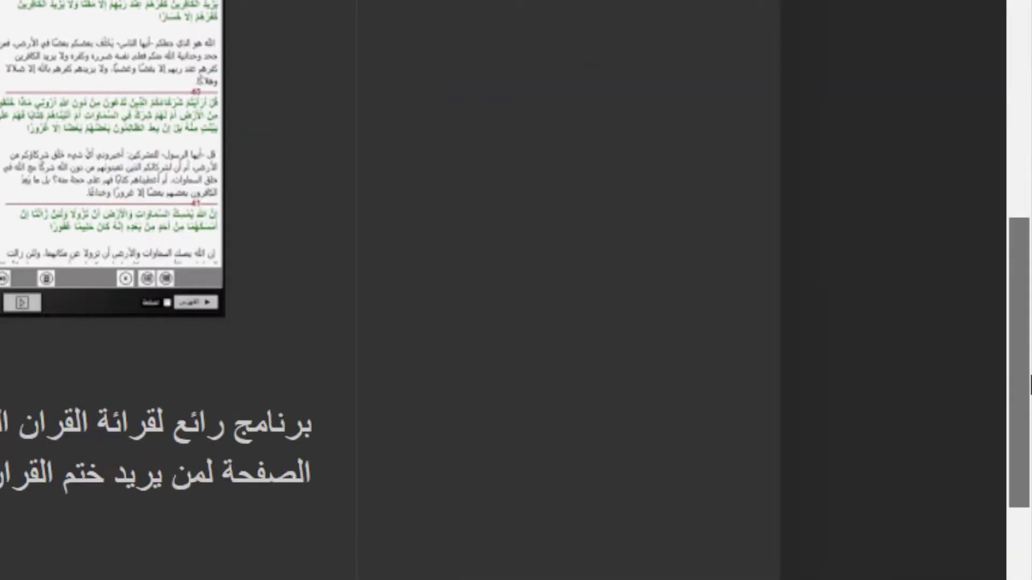
{"action": "scroll", "coordinate": [1029, 401], "scroll_direction": "down", "scroll_amount": 5}
{"action": "scroll", "coordinate": [1024, 358], "scroll_direction": "up", "scroll_amount": 5}
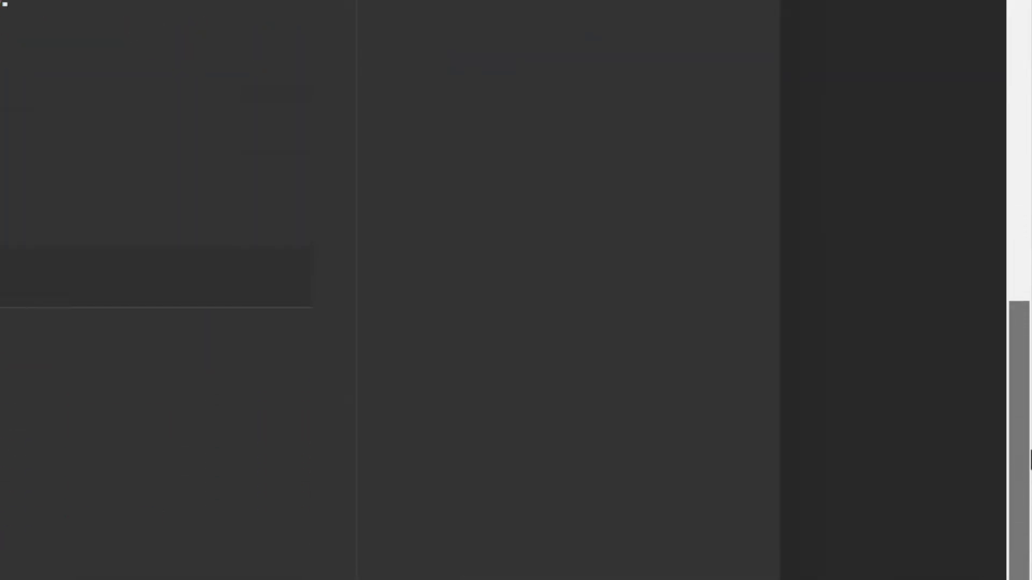
{"action": "scroll", "coordinate": [999, 258], "scroll_direction": "up", "scroll_amount": 3}
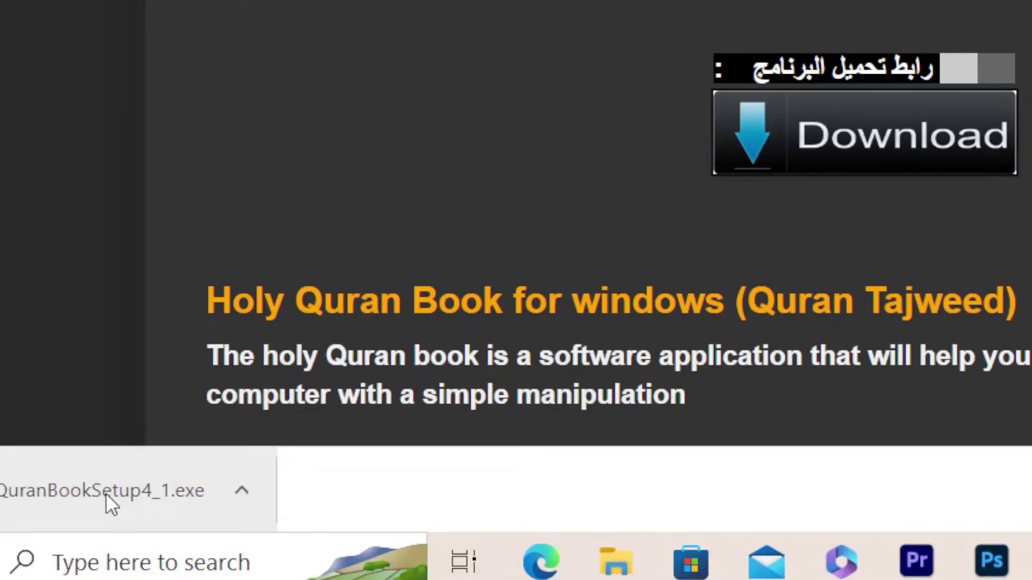
{"action": "left_click", "coordinate": [61, 491]}
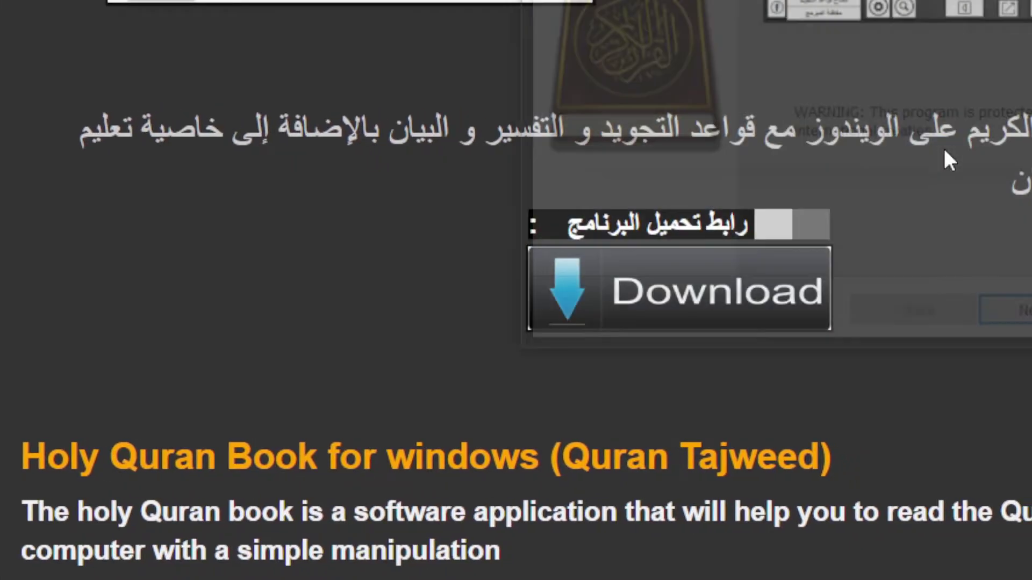
Install Quran Tajweed through the wizard and finish with 'Launch the program' checked
{"action": "left_click", "coordinate": [1024, 312]}
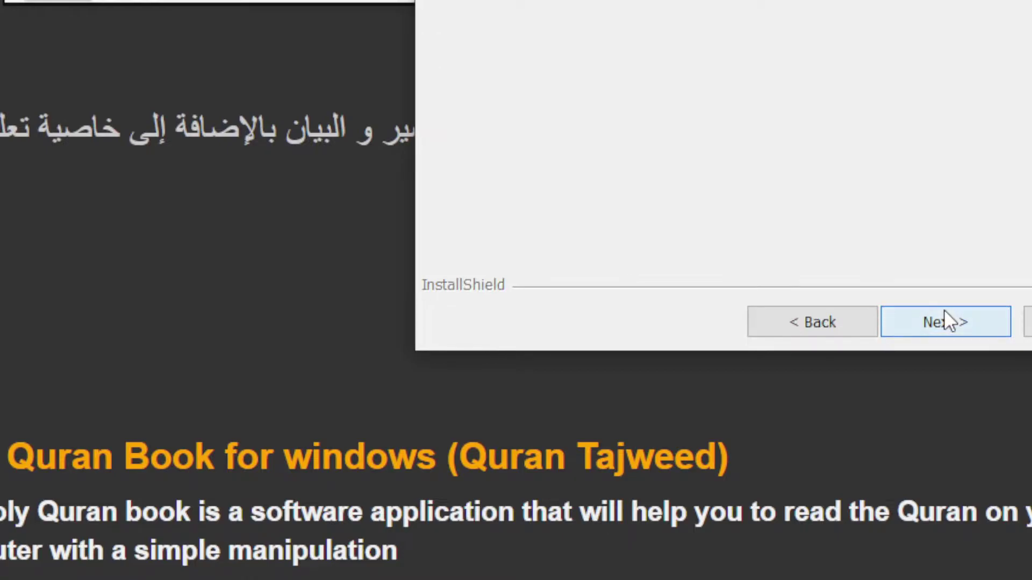
{"action": "left_click", "coordinate": [945, 317]}
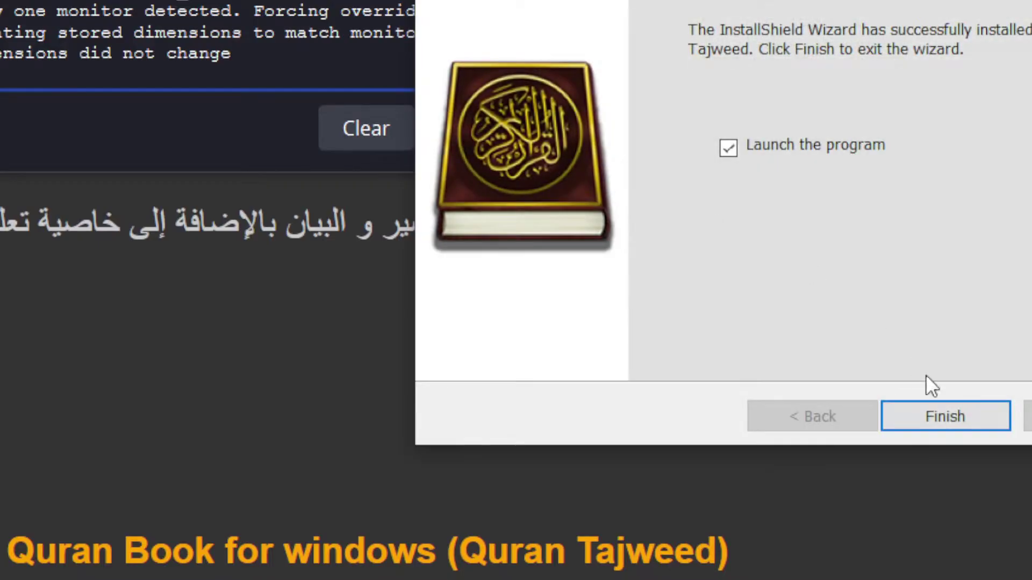
{"action": "left_click", "coordinate": [941, 419]}
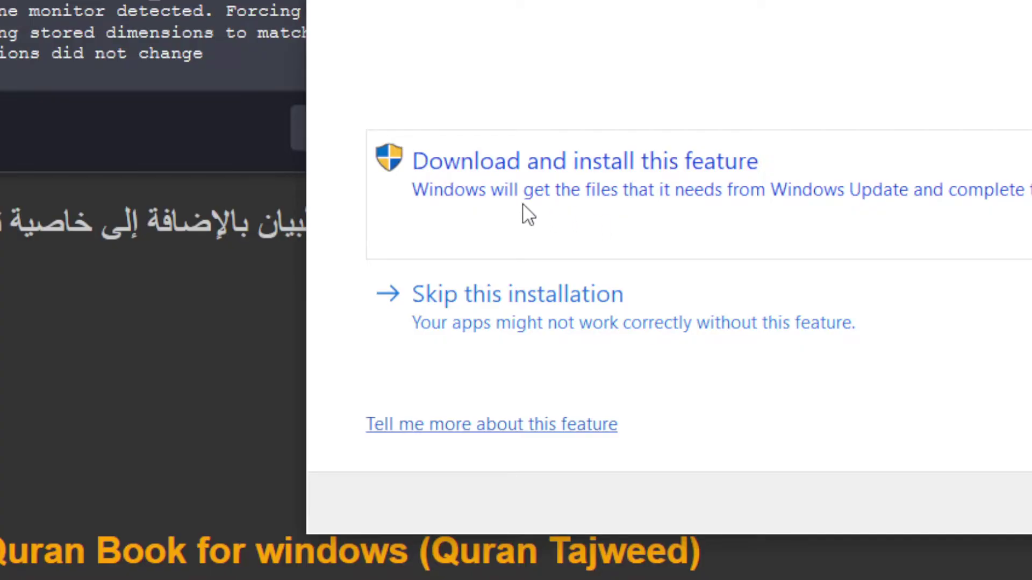
Download and install .NET Framework 3.5, then close Windows Features
{"action": "left_click", "coordinate": [611, 206]}
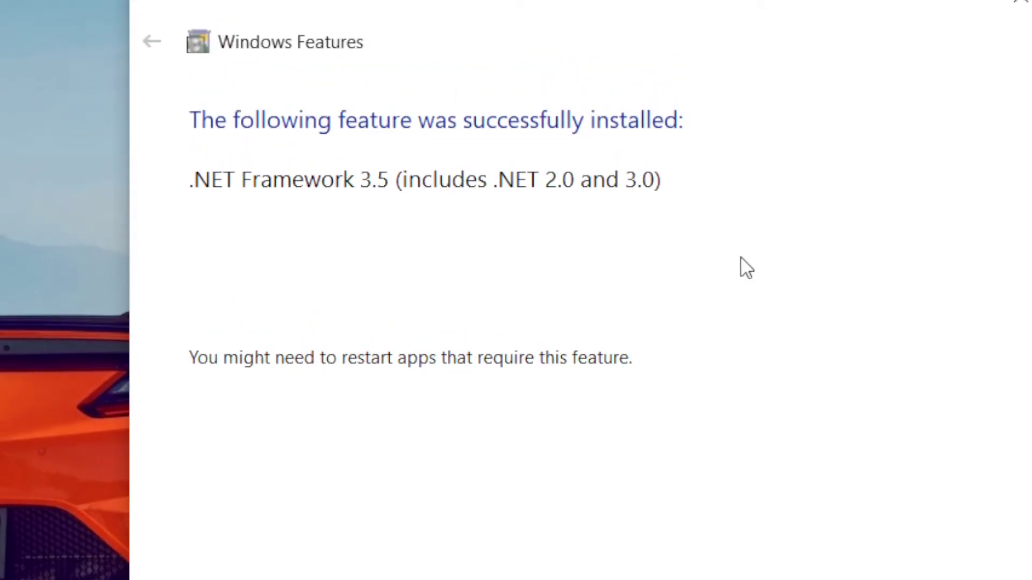
{"action": "left_click", "coordinate": [944, 500]}
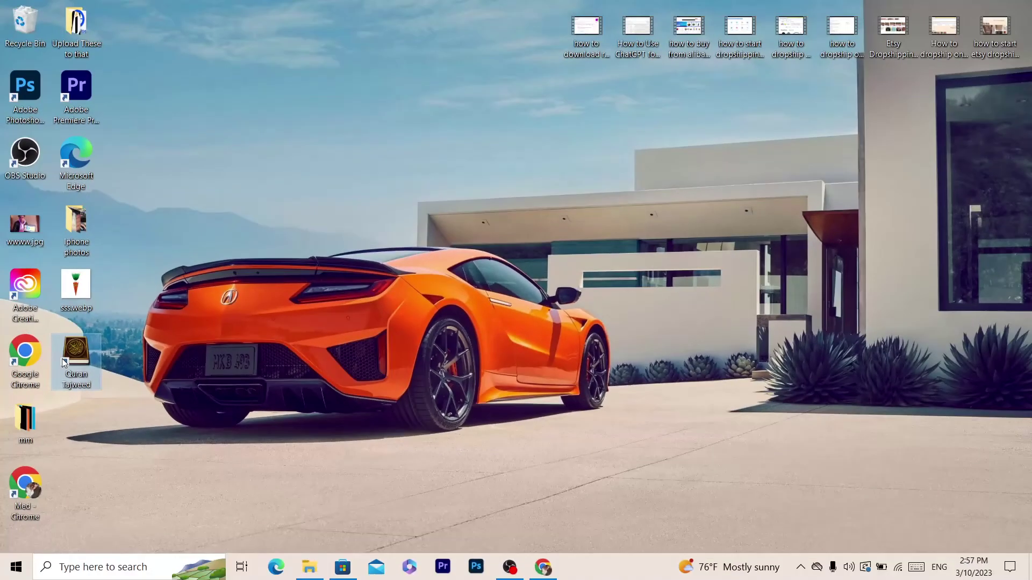
Launch Quran Tajweed from its desktop shortcut and focus its window on the cover
{"action": "double_click", "coordinate": [62, 359]}
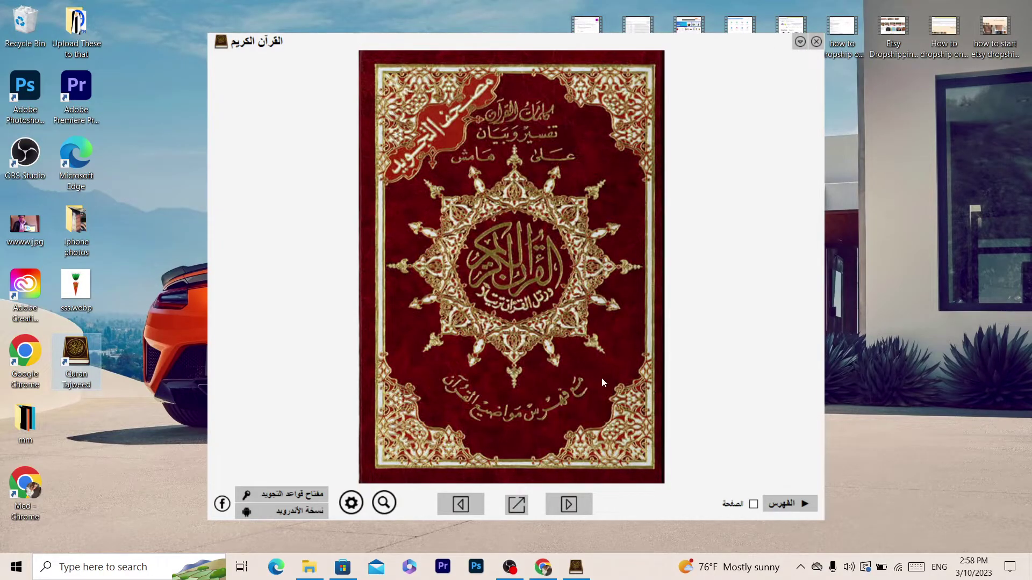
{"action": "left_click", "coordinate": [564, 496]}
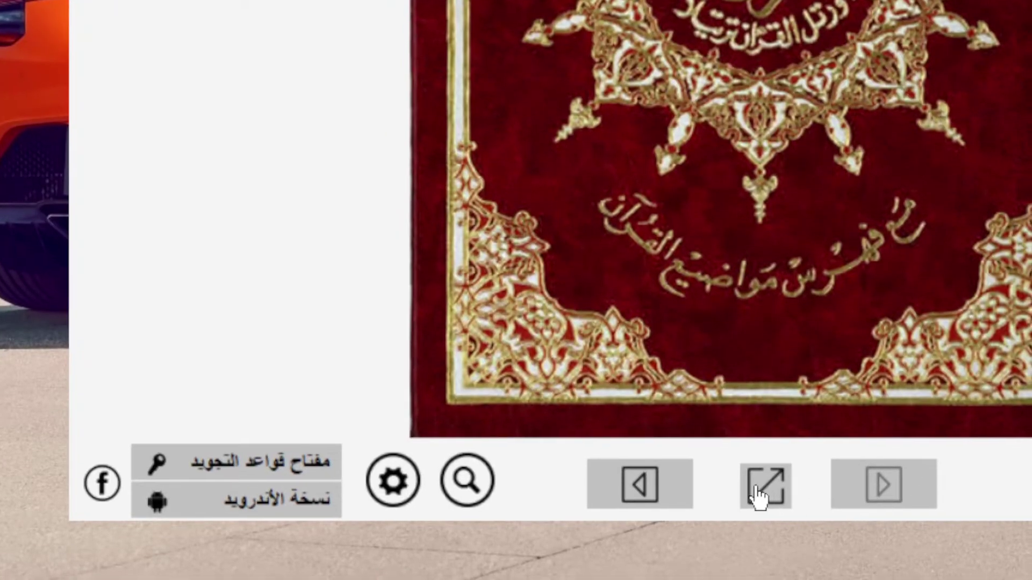
Open the book and page forward through the color-coded Tajweed pages to pages 11–12
{"action": "left_click", "coordinate": [666, 502]}
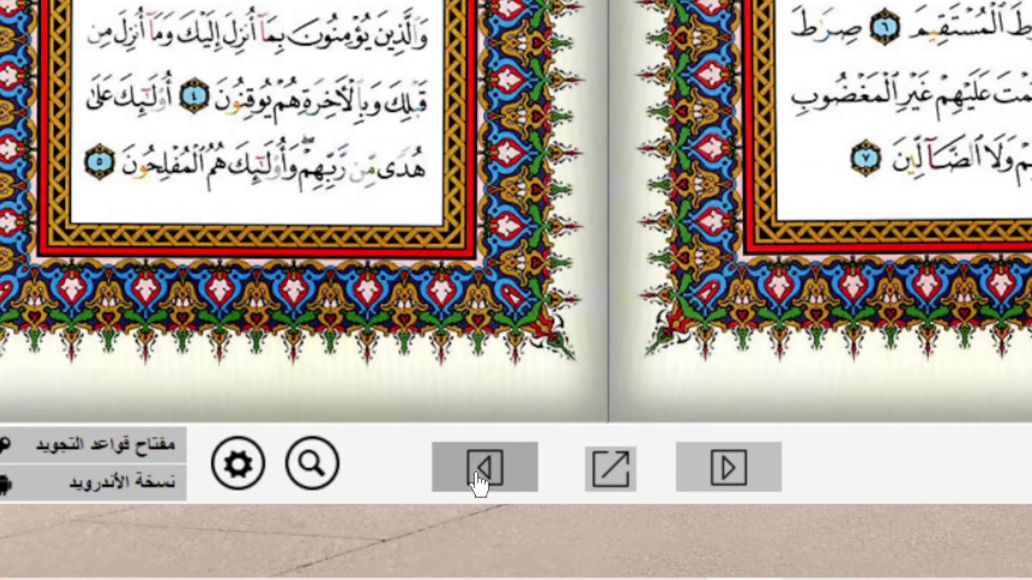
{"action": "left_click", "coordinate": [479, 482]}
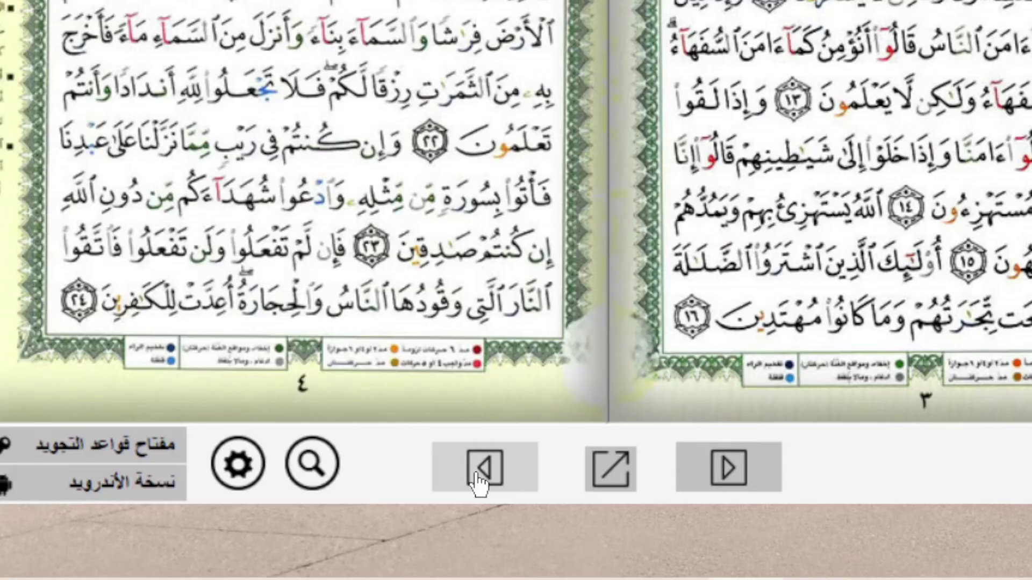
{"action": "left_click", "coordinate": [479, 482]}
{"action": "left_click", "coordinate": [478, 482]}
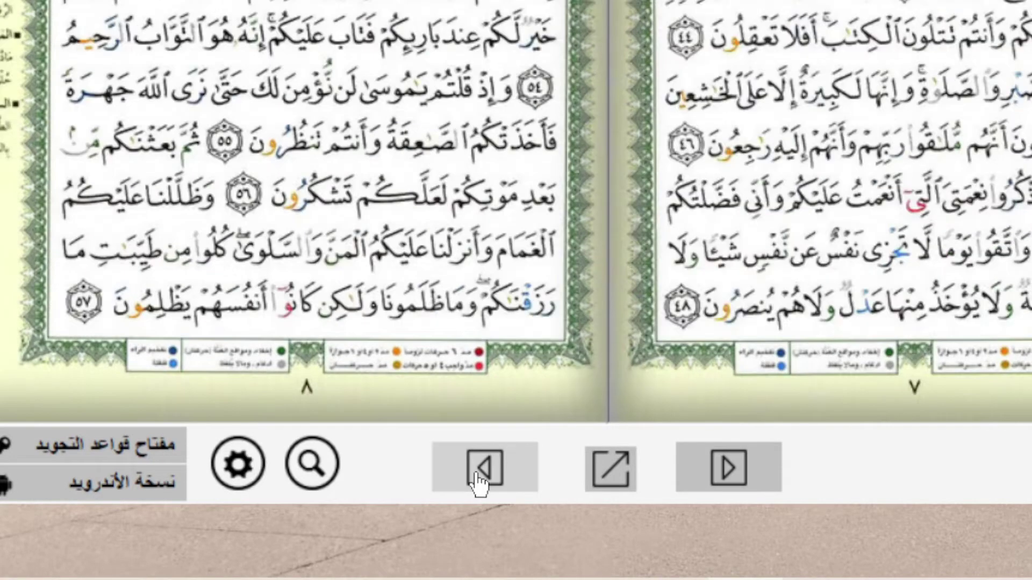
{"action": "left_click", "coordinate": [479, 482]}
{"action": "left_click", "coordinate": [479, 482]}
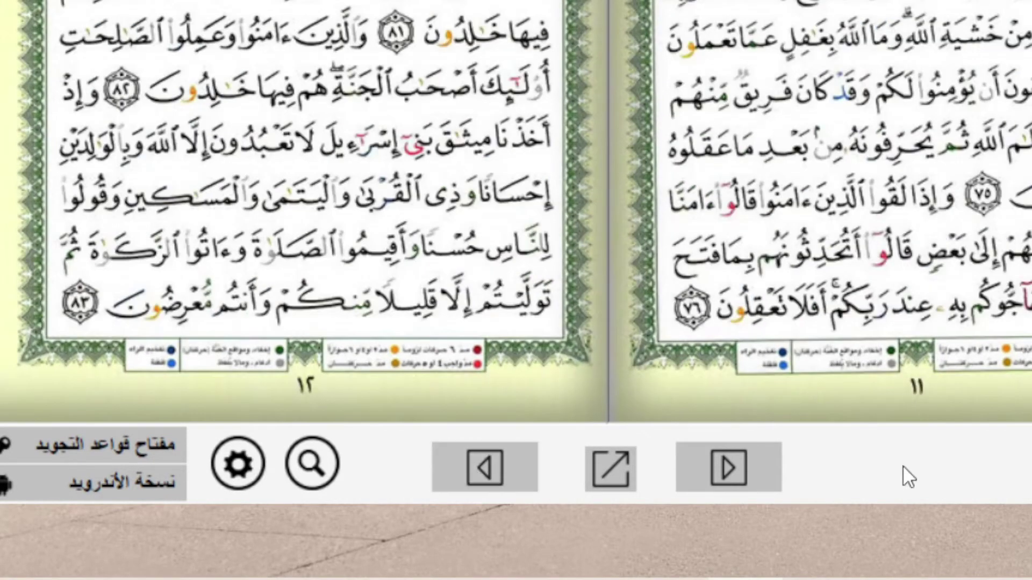
Page back three times to the red gilded cover
{"action": "left_click", "coordinate": [754, 464]}
{"action": "left_click", "coordinate": [754, 464]}
{"action": "left_click", "coordinate": [754, 464]}
{"action": "left_click", "coordinate": [754, 463]}
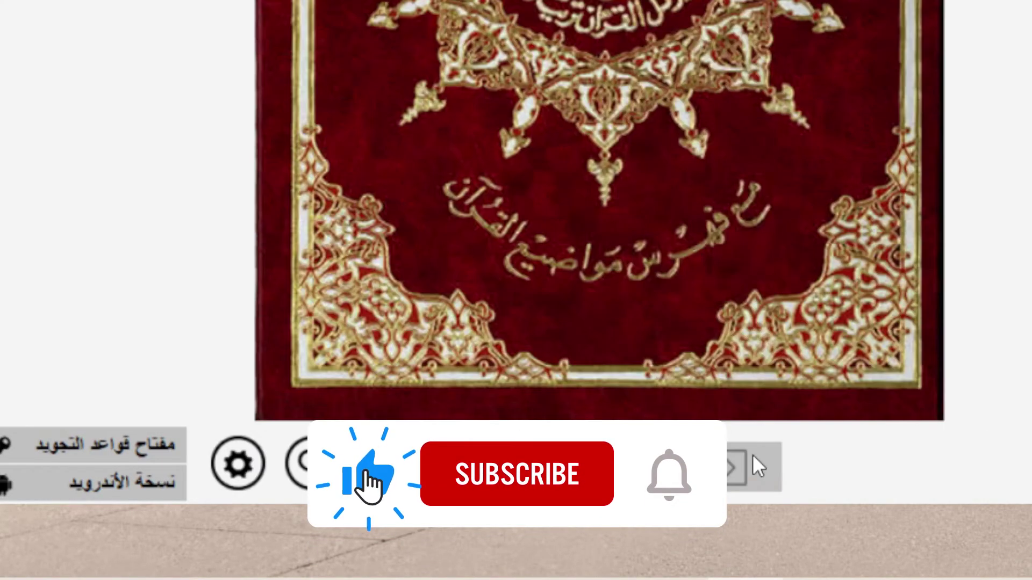